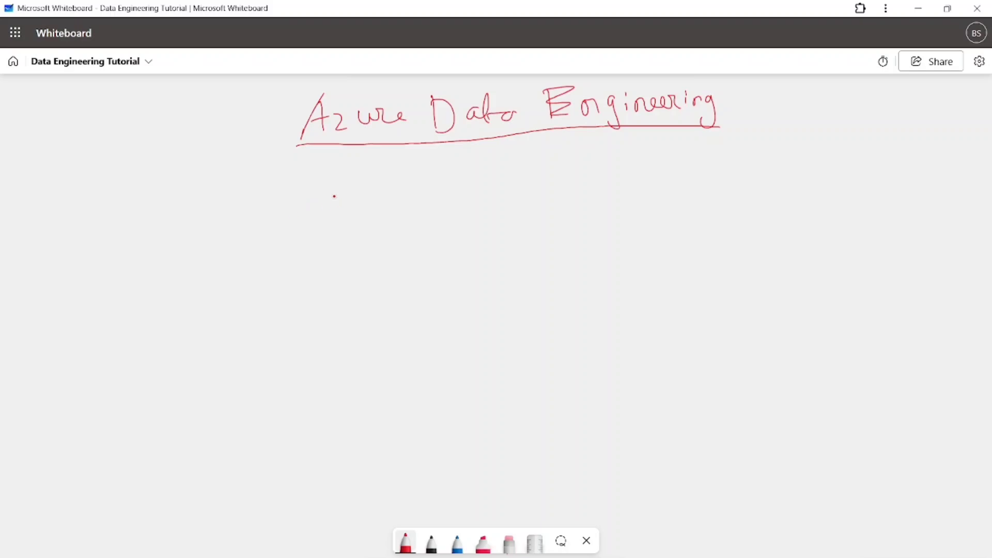
Handwrite and underline the question "what is Azure SQL?" in red beneath the Azure Data Engineering heading
mouse_move(322, 194)
mouse_down()
mouse_move(325, 212)
mouse_move(343, 195)
mouse_move(445, 191)
mouse_up()
drag(509, 187, 542, 177)
drag(542, 169, 557, 182)
mouse_move(569, 167)
mouse_down()
mouse_move(575, 175)
mouse_move(606, 164)
mouse_up()
mouse_move(664, 153)
mouse_down()
mouse_move(646, 171)
mouse_move(719, 161)
mouse_up()
drag(725, 139, 737, 164)
click(741, 175)
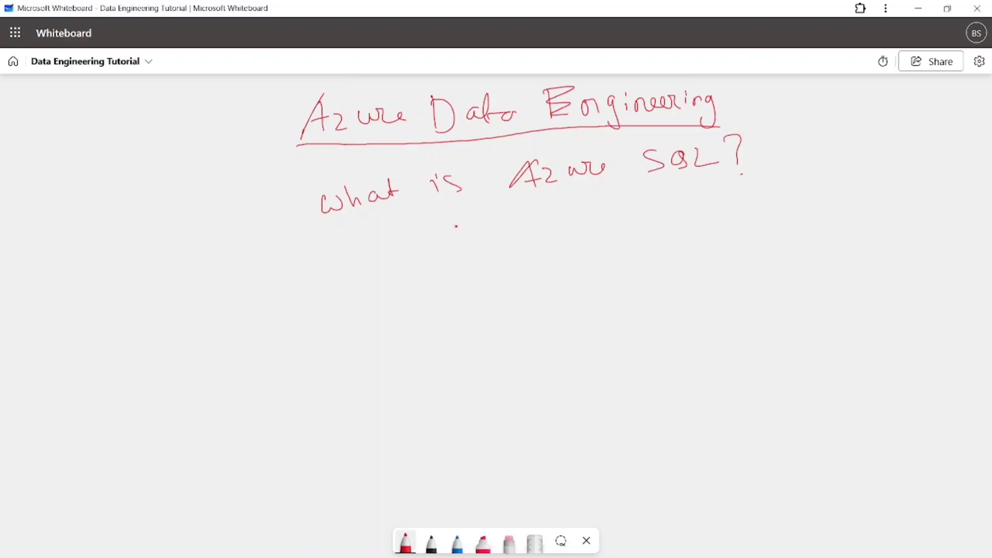
drag(332, 234, 726, 176)
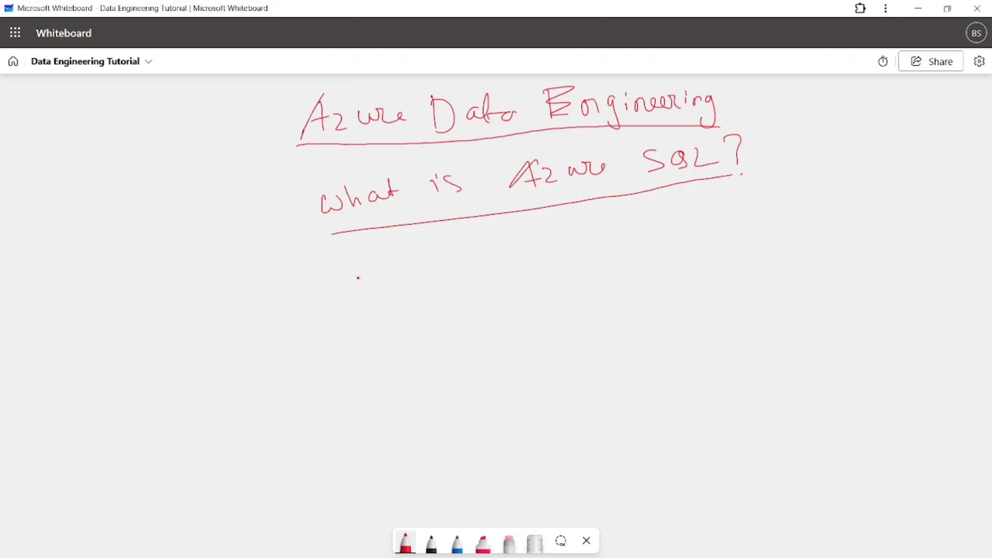
Handwrite the data sources "csv/json/API" beneath the underlined Azure SQL question
mouse_move(348, 269)
mouse_down()
mouse_move(348, 281)
mouse_move(361, 279)
mouse_up()
mouse_move(379, 262)
mouse_down()
mouse_move(385, 276)
mouse_move(392, 258)
mouse_move(417, 285)
mouse_up()
mouse_move(449, 254)
mouse_down()
mouse_move(437, 276)
mouse_move(460, 257)
mouse_move(426, 285)
mouse_up()
mouse_move(465, 259)
mouse_down()
mouse_move(466, 269)
mouse_move(496, 265)
mouse_up()
mouse_move(520, 229)
mouse_down()
mouse_move(515, 269)
mouse_move(549, 253)
mouse_move(565, 257)
mouse_up()
drag(565, 237, 591, 251)
mouse_move(586, 232)
mouse_down()
mouse_move(601, 231)
mouse_move(595, 253)
mouse_up()
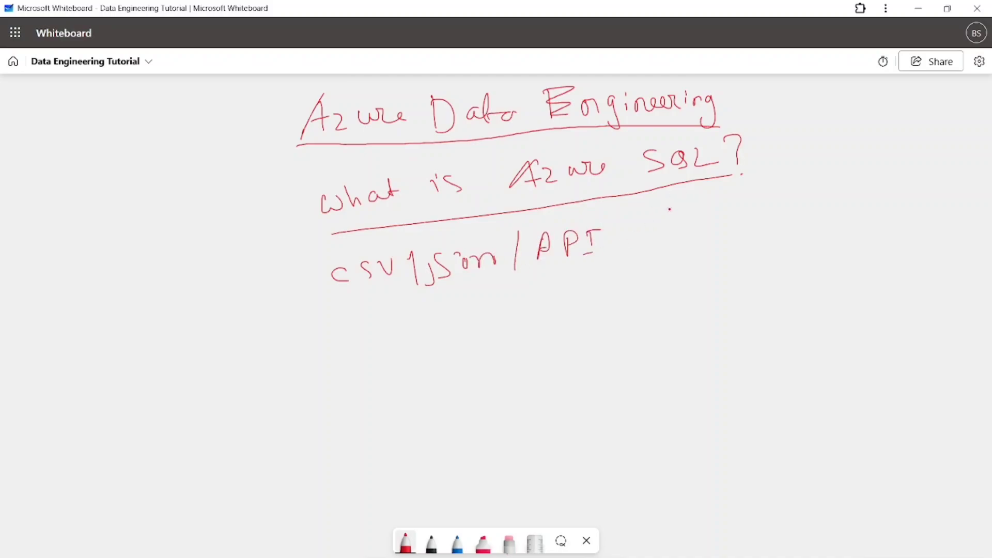
Extend the flow from the data sources with an arrow to "ADF" and another arrow to "AZ SQL Database"
drag(620, 238, 720, 225)
drag(710, 217, 735, 223)
mouse_move(736, 205)
mouse_down()
mouse_move(737, 223)
mouse_move(757, 222)
mouse_up()
drag(755, 214, 843, 206)
mouse_move(847, 197)
mouse_down()
mouse_move(850, 209)
mouse_move(931, 206)
mouse_up()
click(931, 192)
click(932, 203)
mouse_move(931, 191)
mouse_down()
mouse_move(934, 204)
mouse_move(946, 201)
mouse_up()
mouse_move(954, 180)
mouse_down()
mouse_move(955, 201)
mouse_move(991, 200)
mouse_up()
click(981, 197)
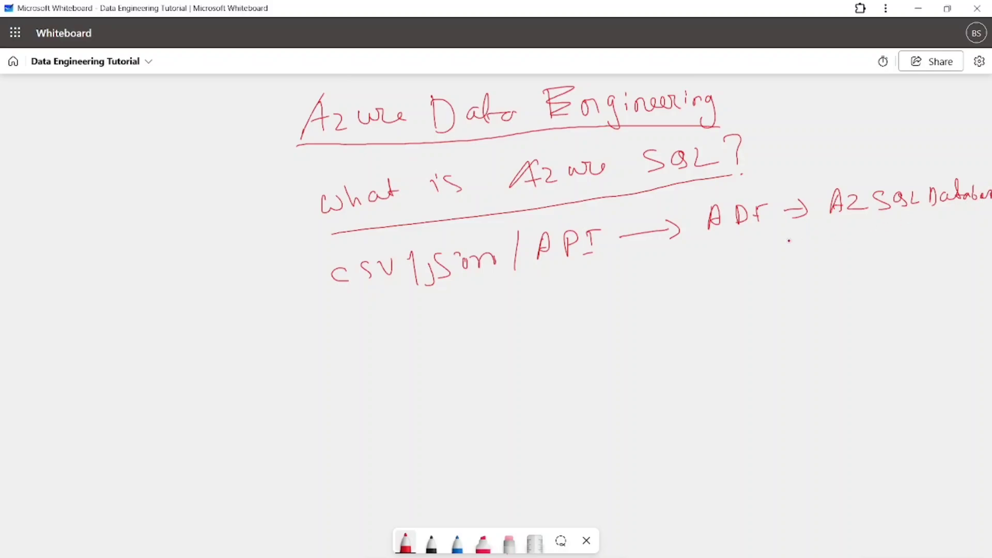
Draw an arrow followed by the handwritten label "power BI" below the ADF stage of the flow
drag(734, 263, 753, 262)
mouse_move(748, 253)
mouse_down()
mouse_move(748, 271)
mouse_move(775, 279)
mouse_up()
mouse_move(790, 253)
mouse_down()
mouse_move(796, 261)
mouse_move(866, 243)
mouse_move(863, 253)
mouse_up()
click(837, 254)
drag(862, 239, 879, 252)
drag(886, 242, 886, 252)
click(892, 226)
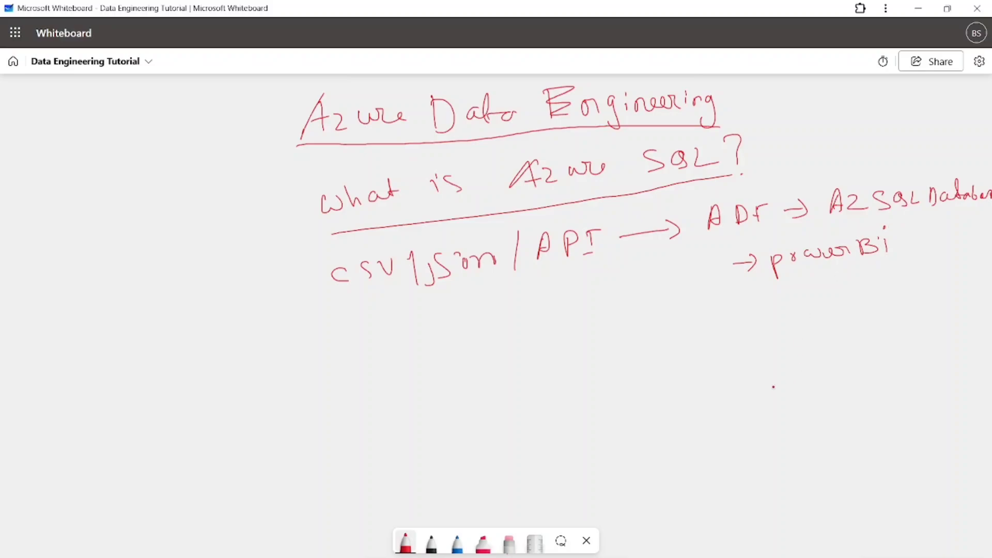
Switch to the Azure portal in Chrome, search for "Azure SQL" and open the Azure SQL Database service
mouse_move(654, 557)
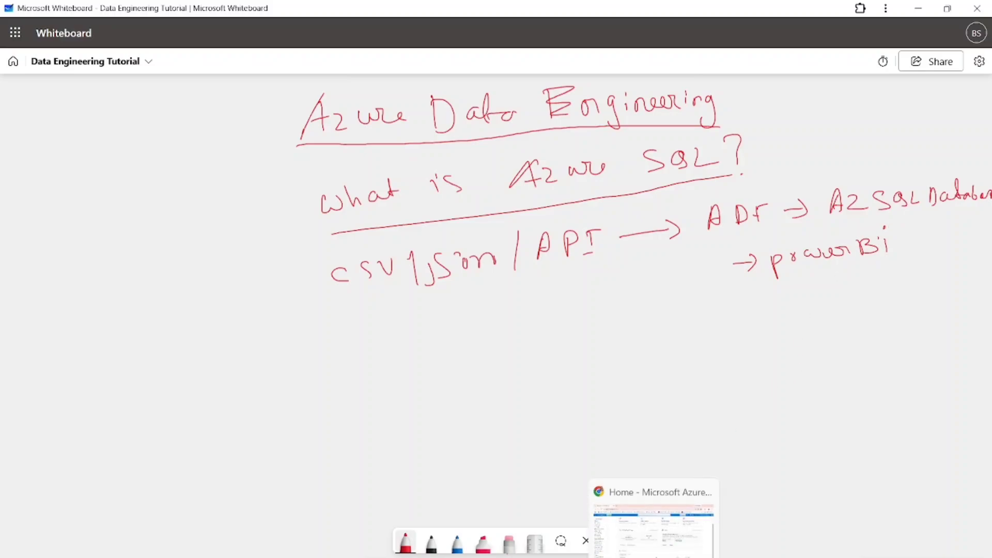
click(653, 532)
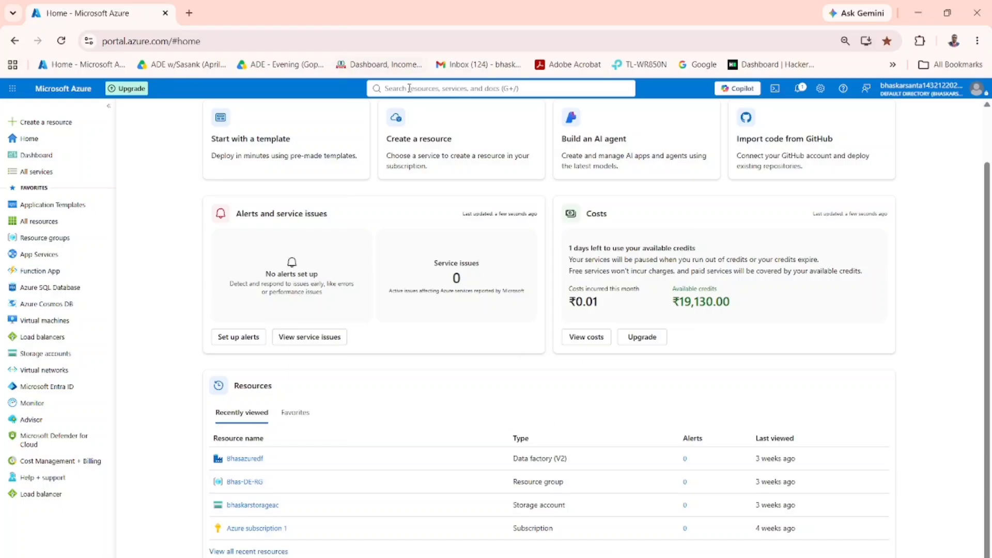
click(404, 89)
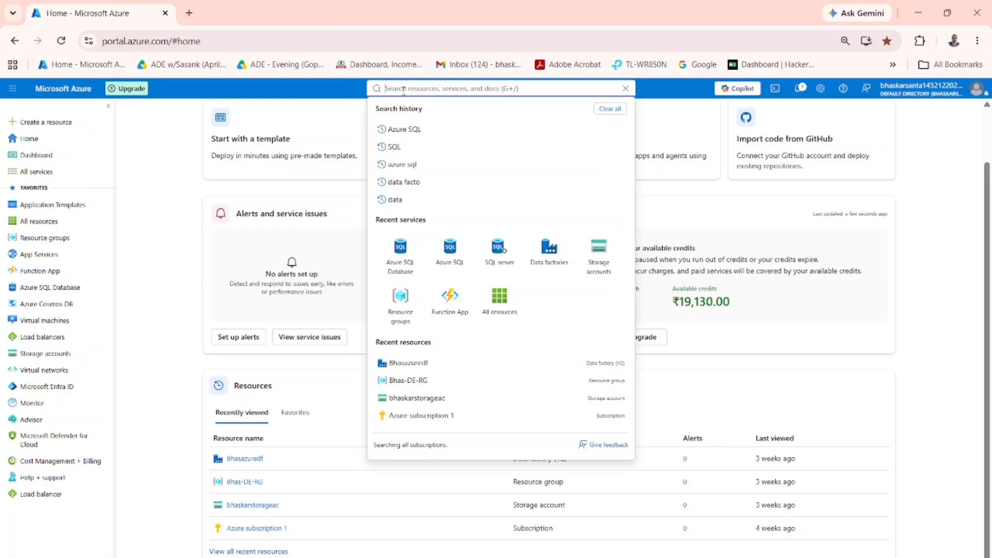
text(Azur)
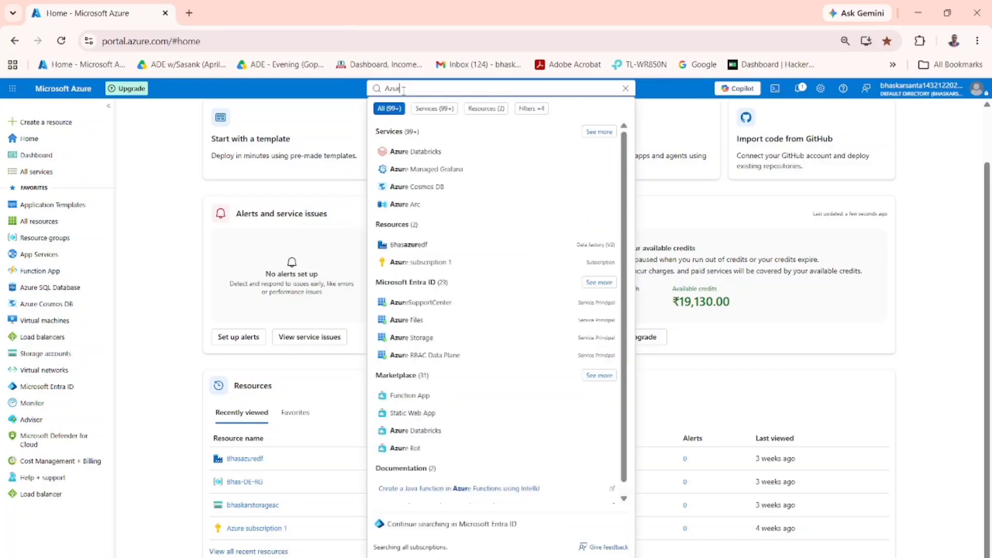
text(e)
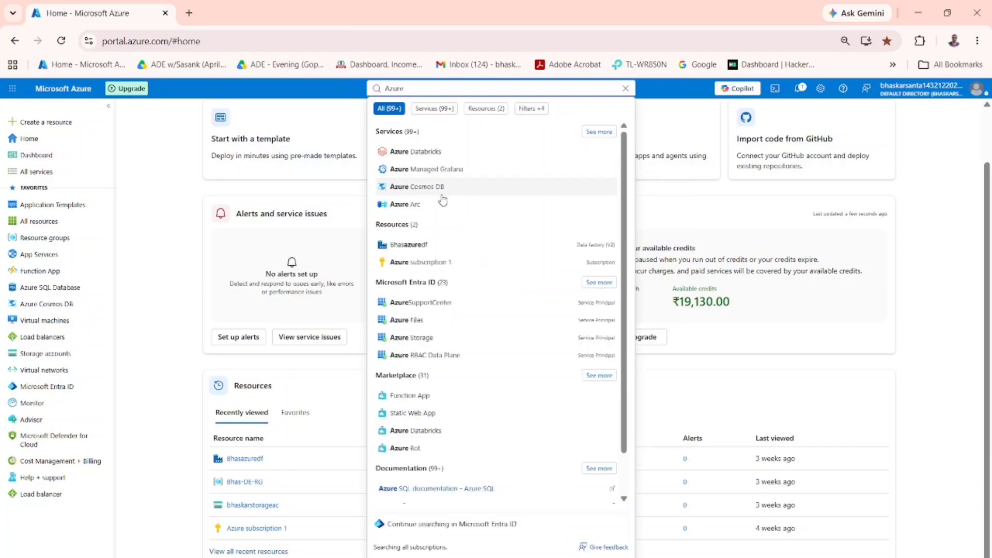
text( S)
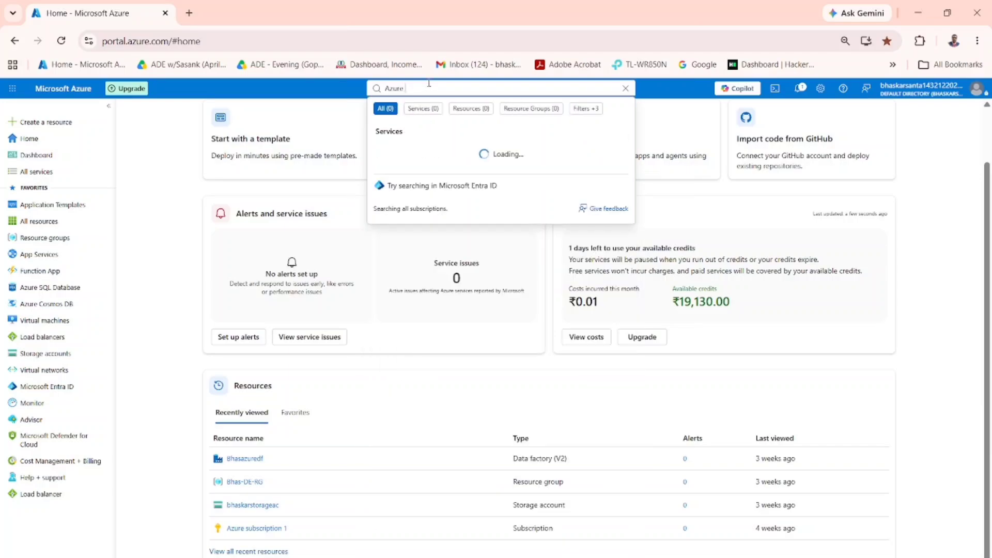
text(QL)
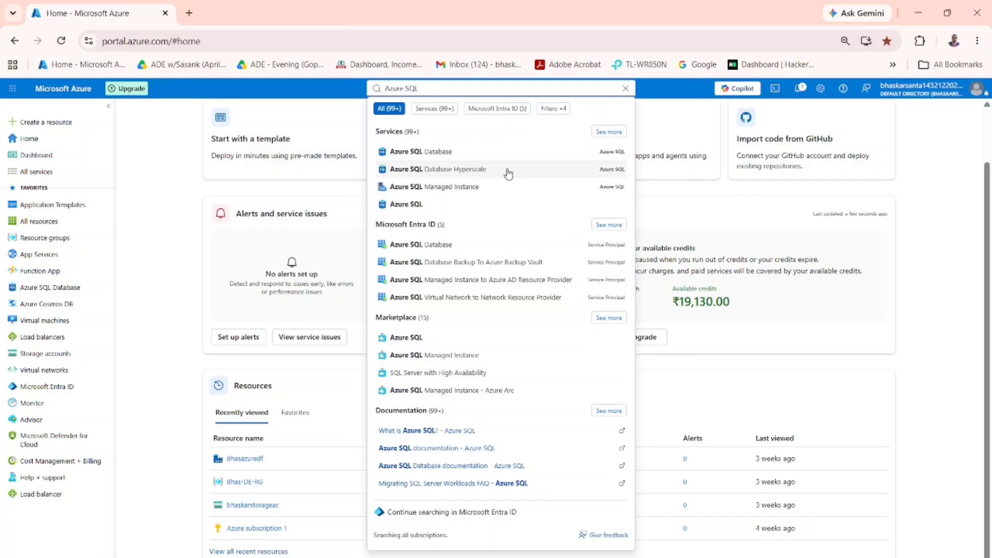
click(415, 153)
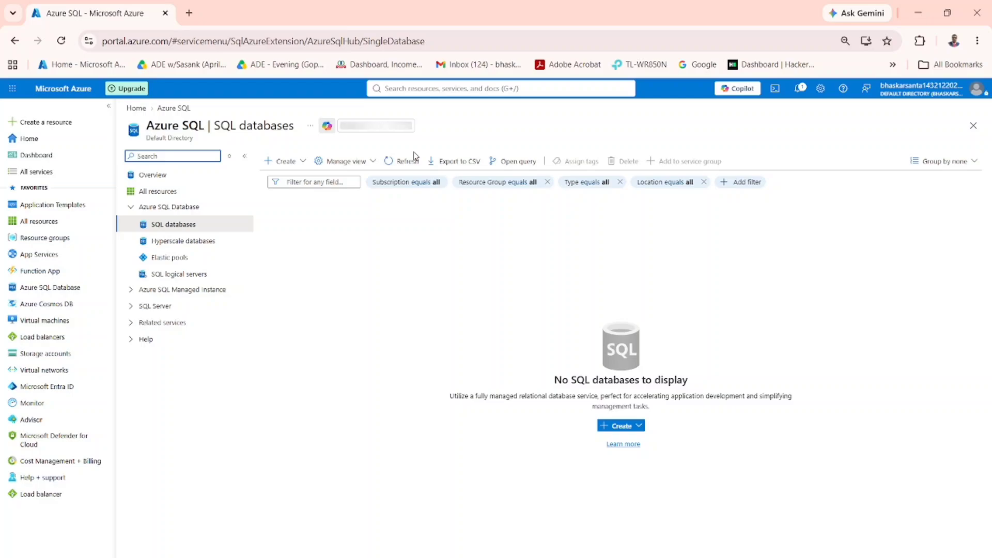
Start creating a SQL database in the Bhas-DE-RG resource group and name it bhadatabase
click(285, 164)
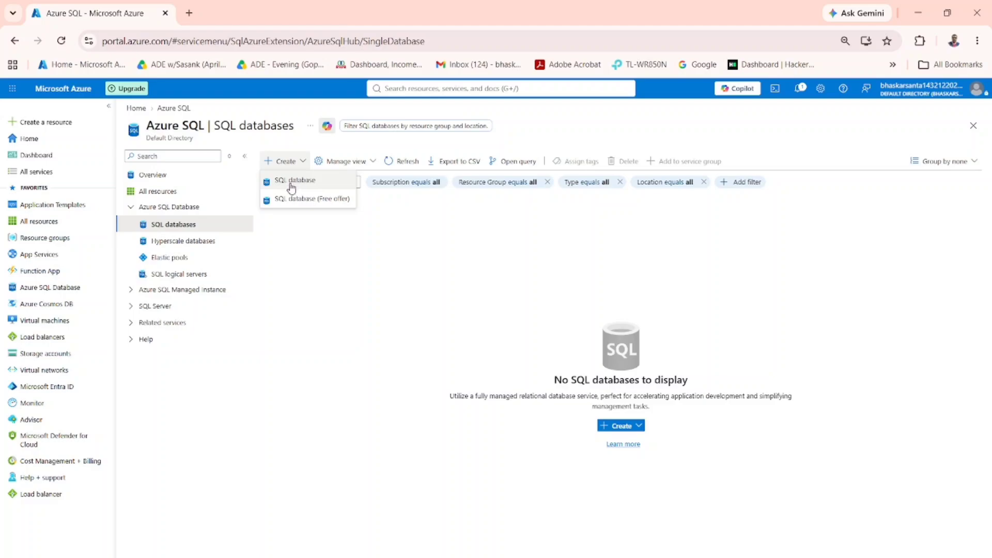
click(292, 189)
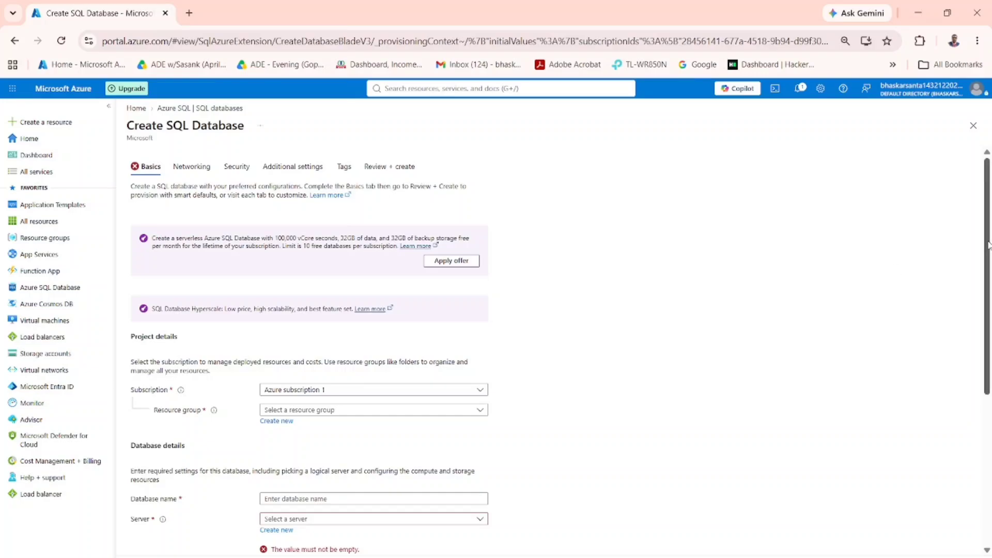
drag(988, 245, 989, 329)
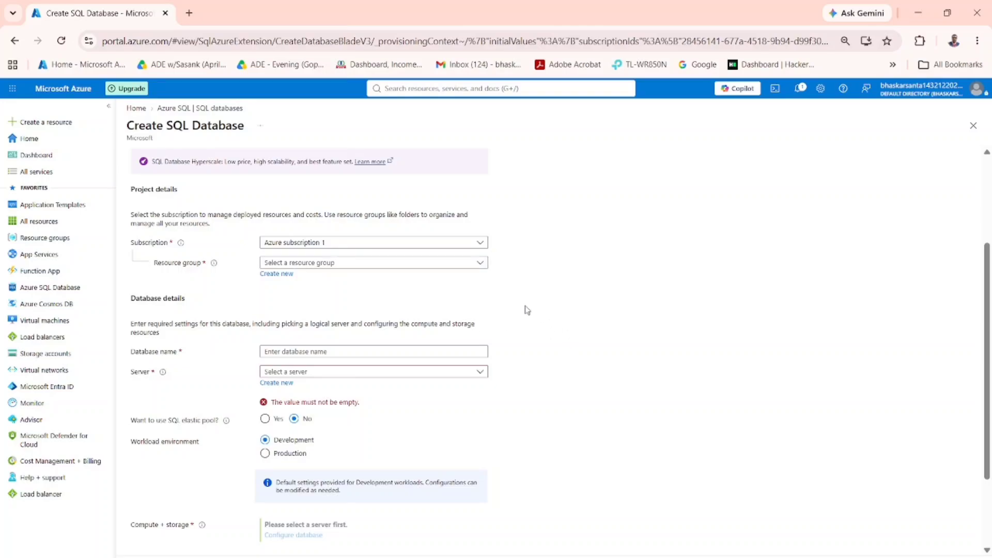
click(482, 263)
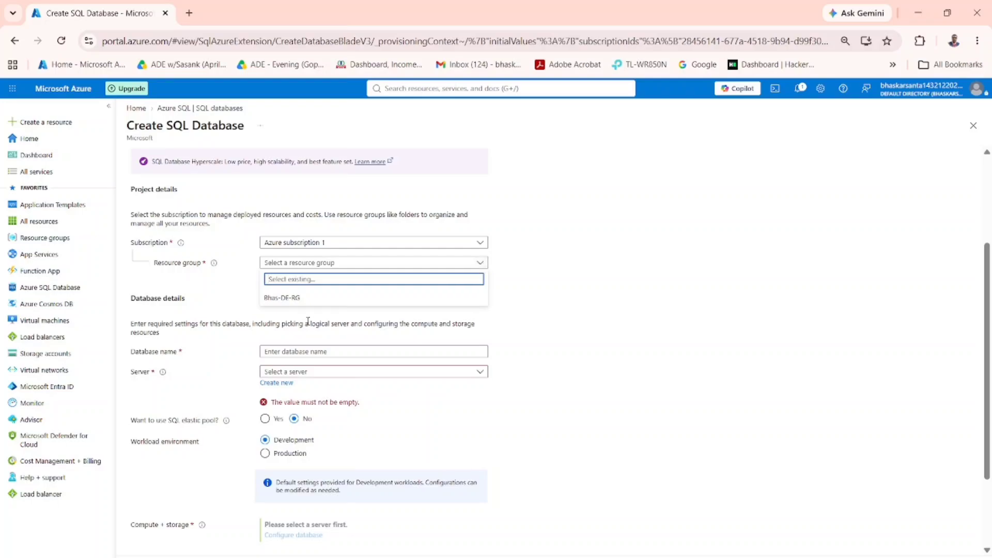
click(289, 303)
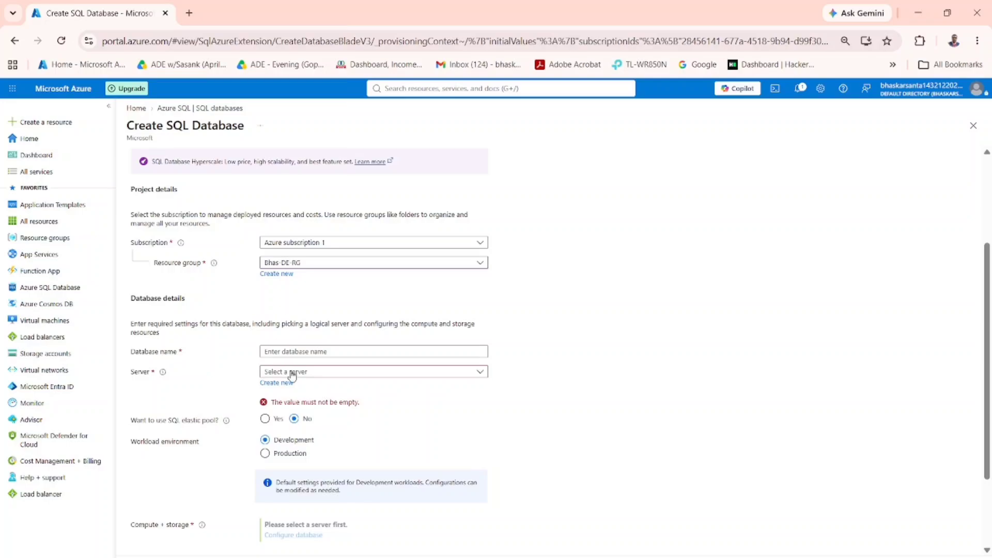
click(291, 351)
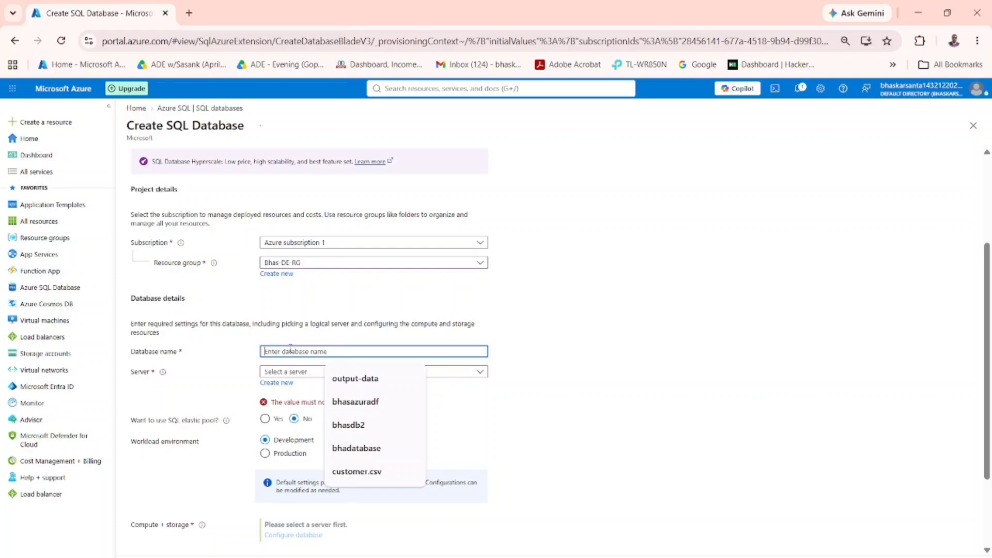
click(356, 448)
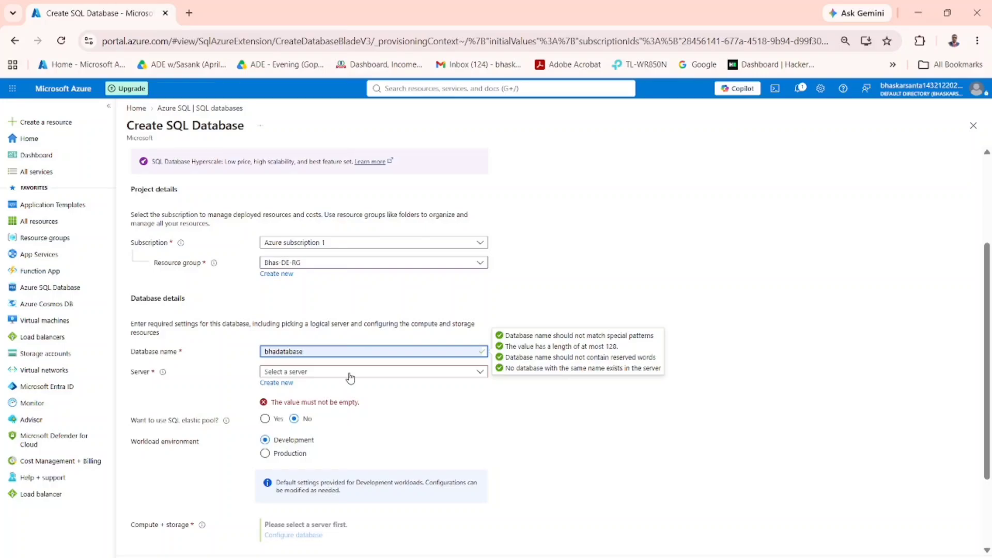
Start a new logical server for the database and name it bhasqlserver
click(286, 388)
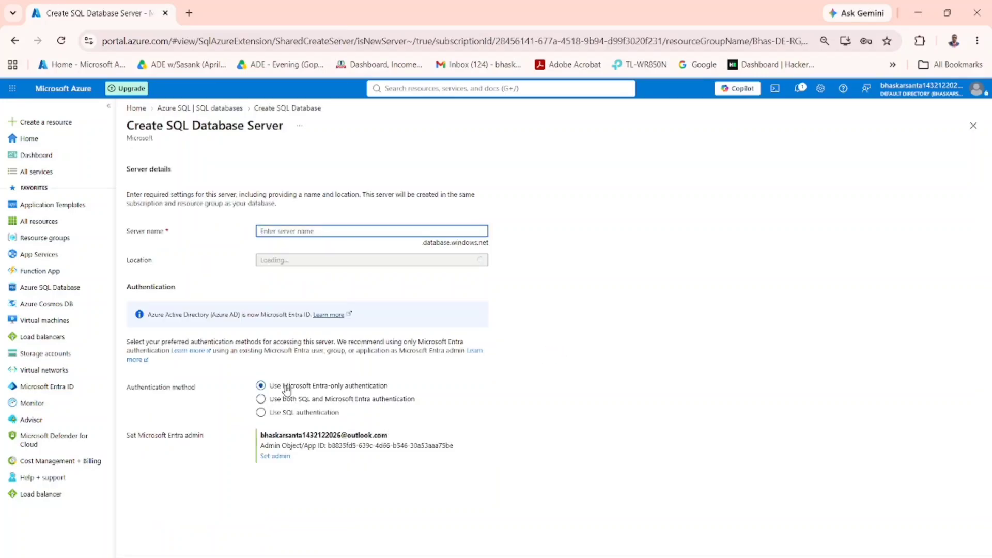
click(305, 232)
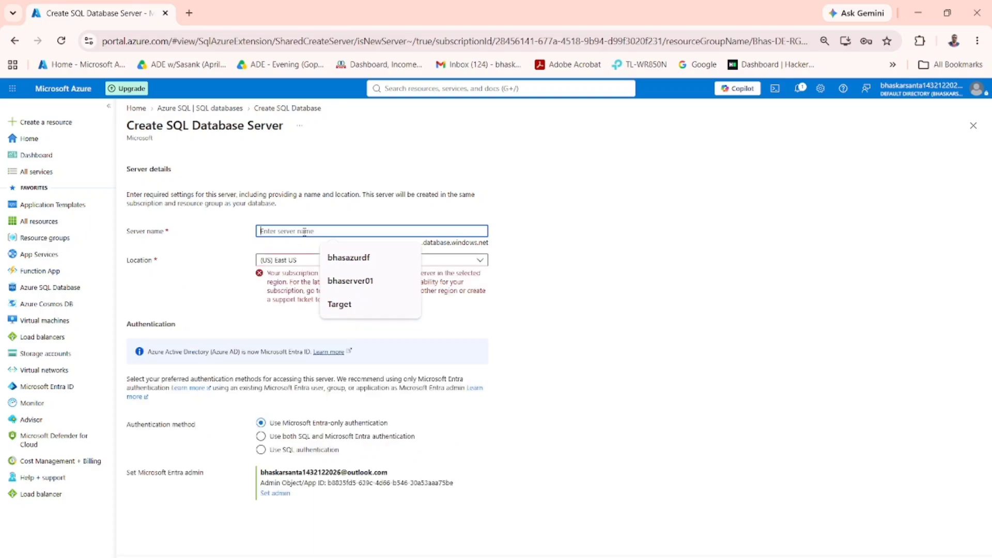
text(bha)
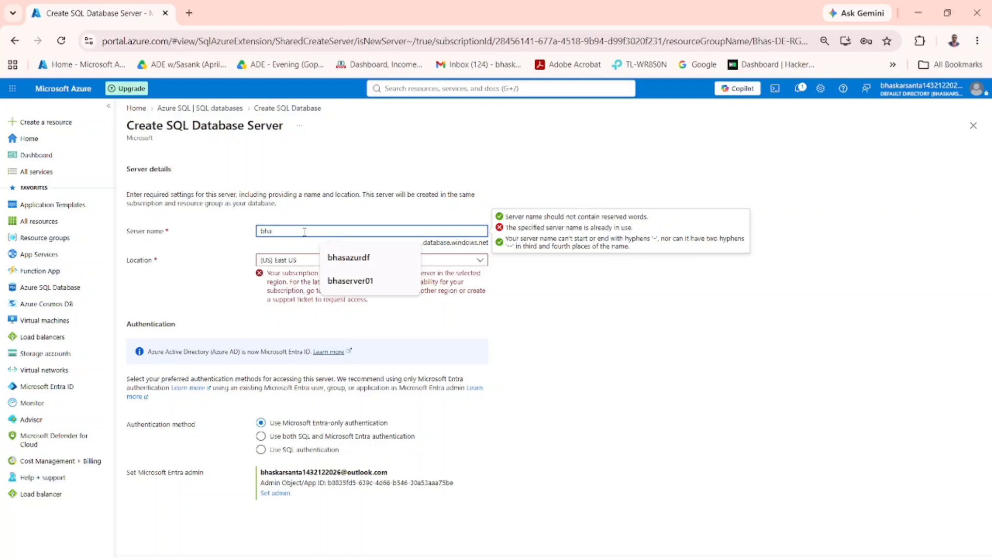
text(sql)
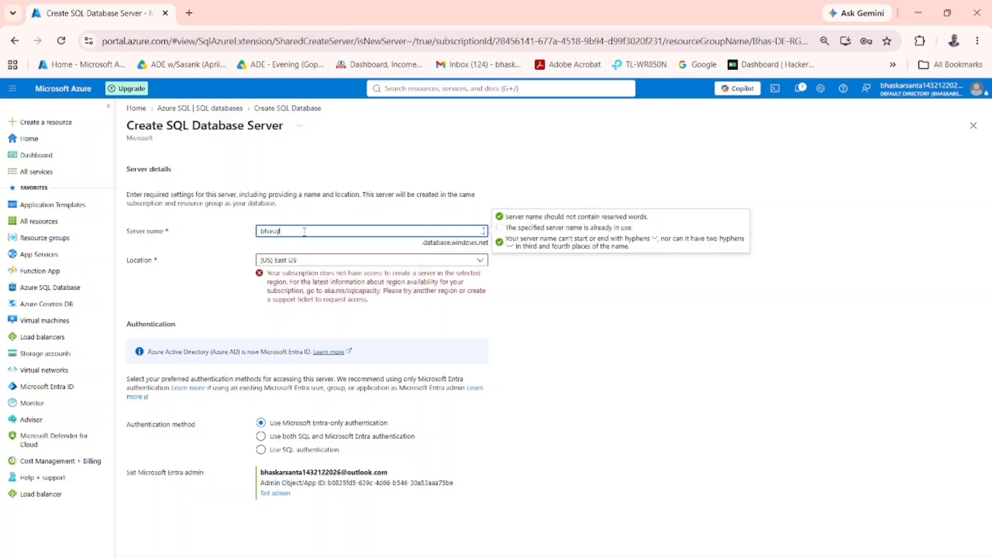
text(server)
click(557, 309)
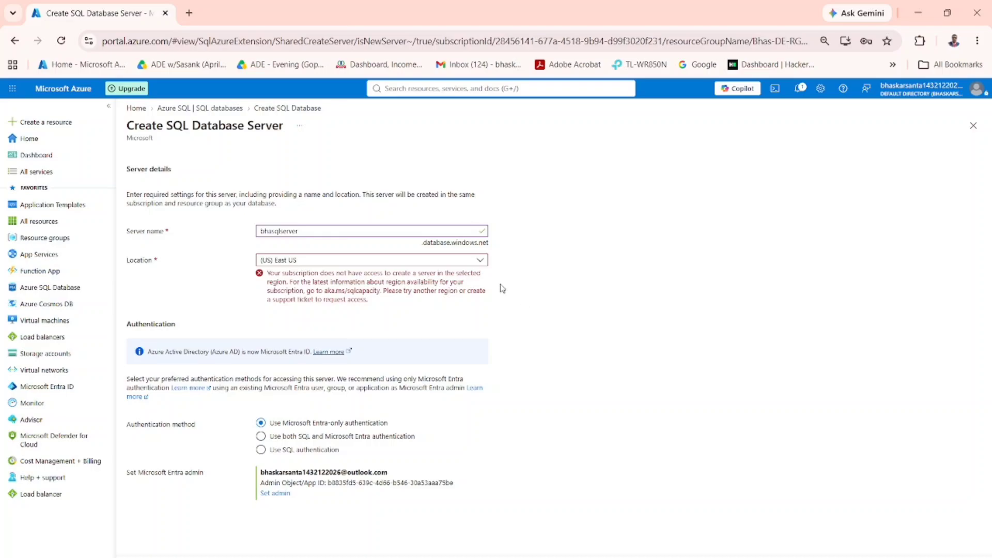
Set the server's location to (Asia Pacific) Central India and its authentication method to SQL authentication
click(481, 260)
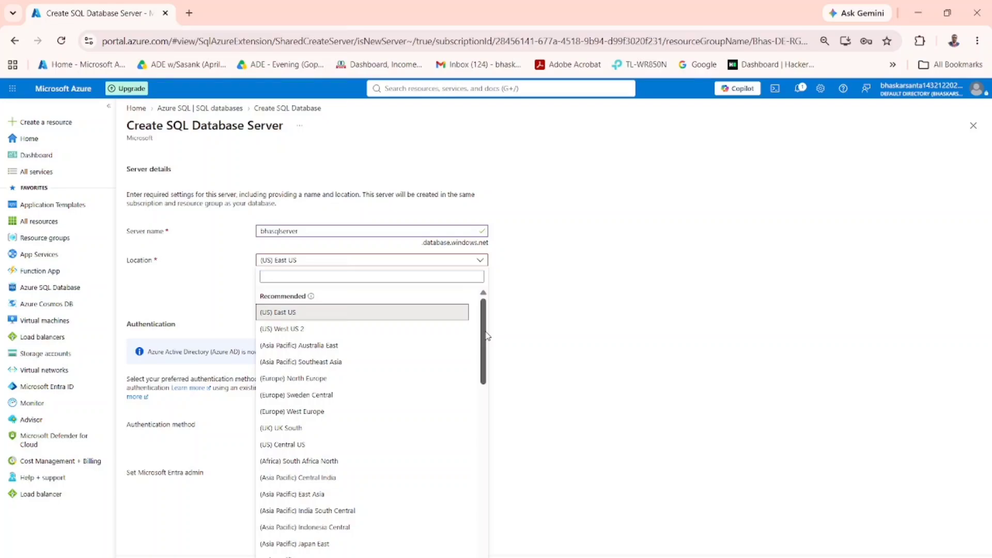
drag(485, 336, 486, 372)
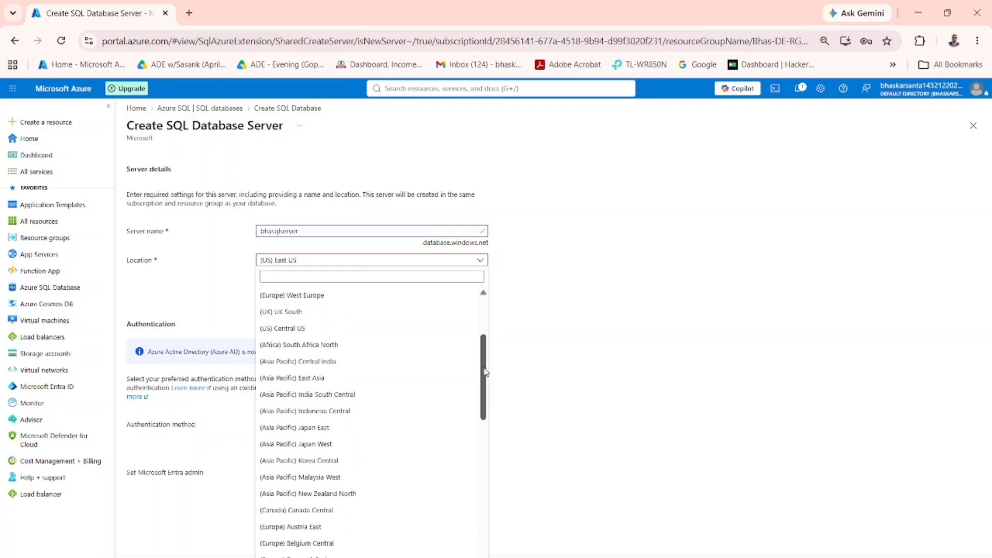
click(319, 364)
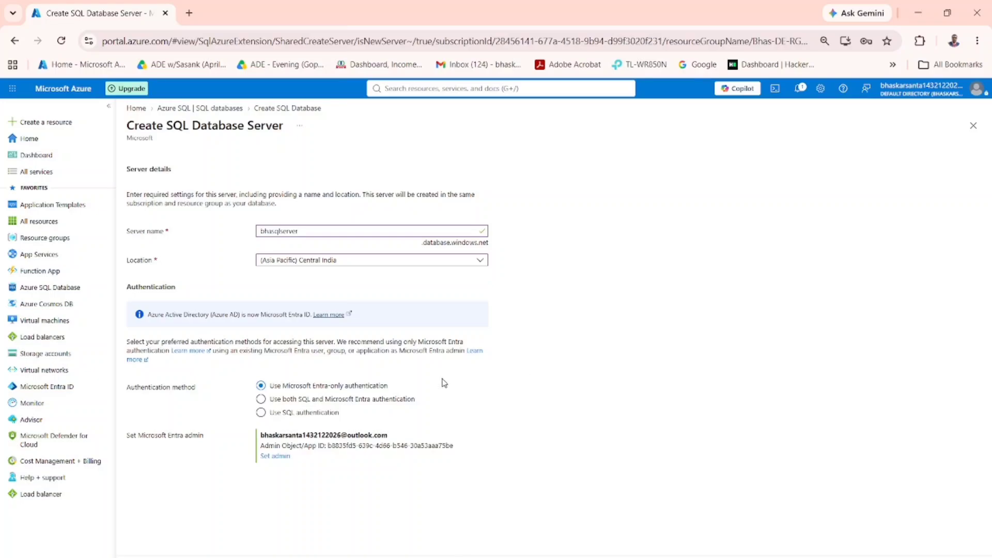
click(293, 415)
click(261, 413)
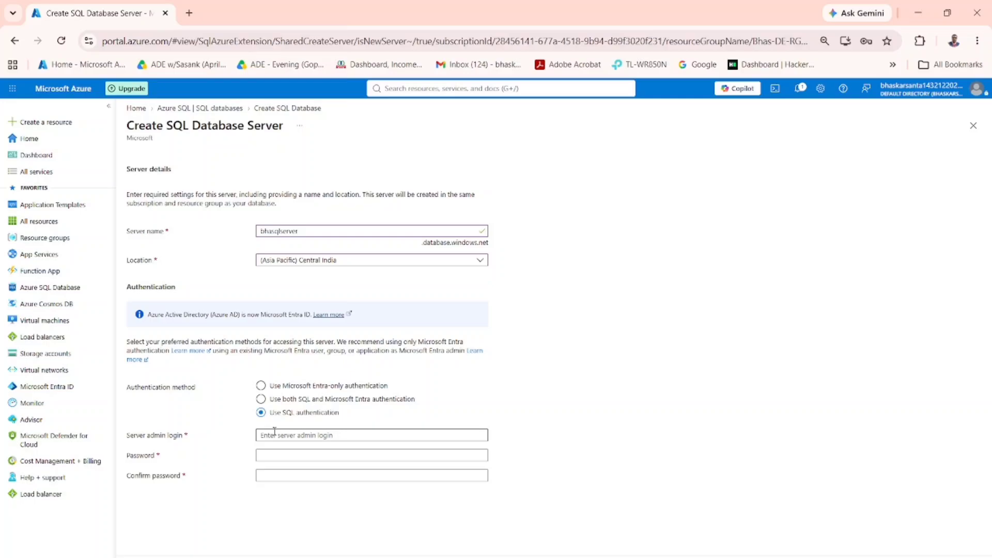
click(272, 435)
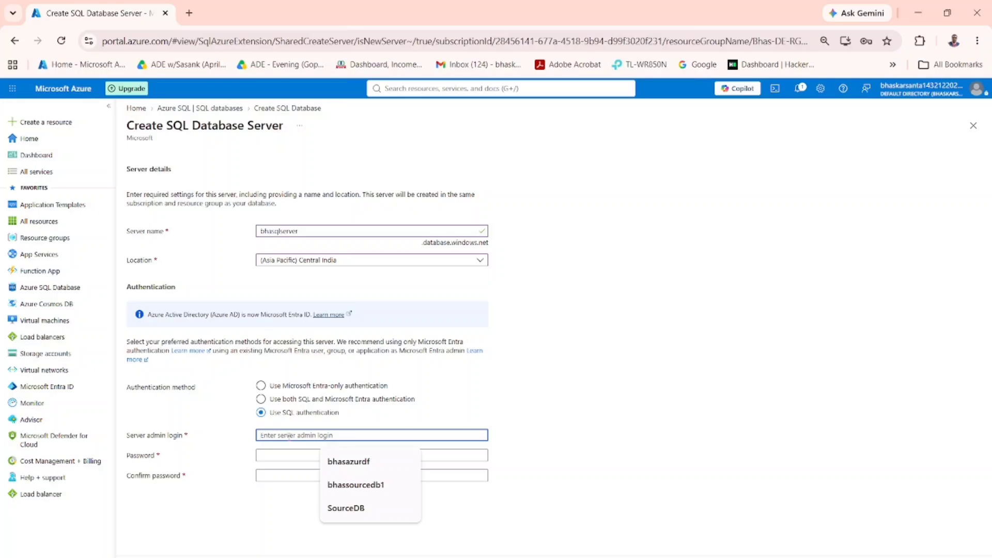
text(bha)
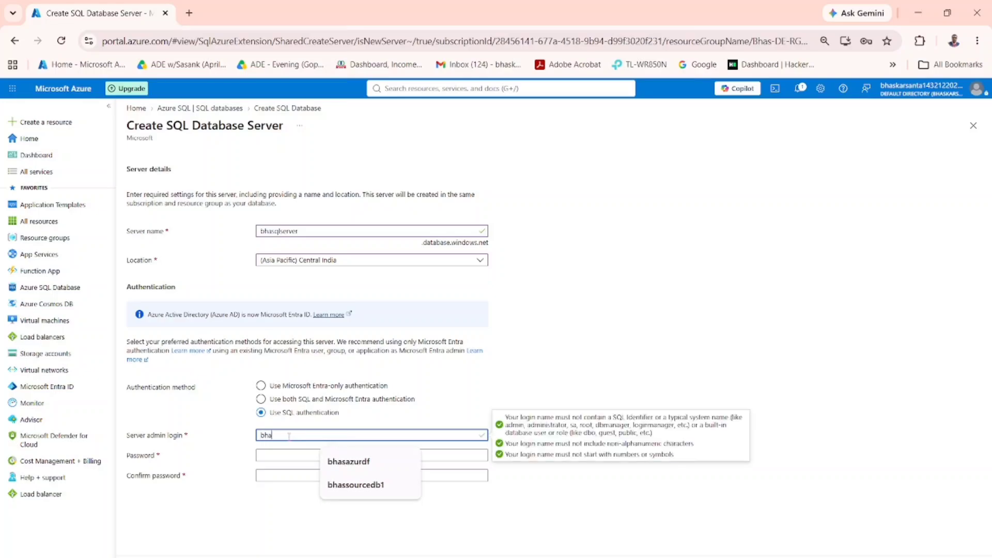
text(ser)
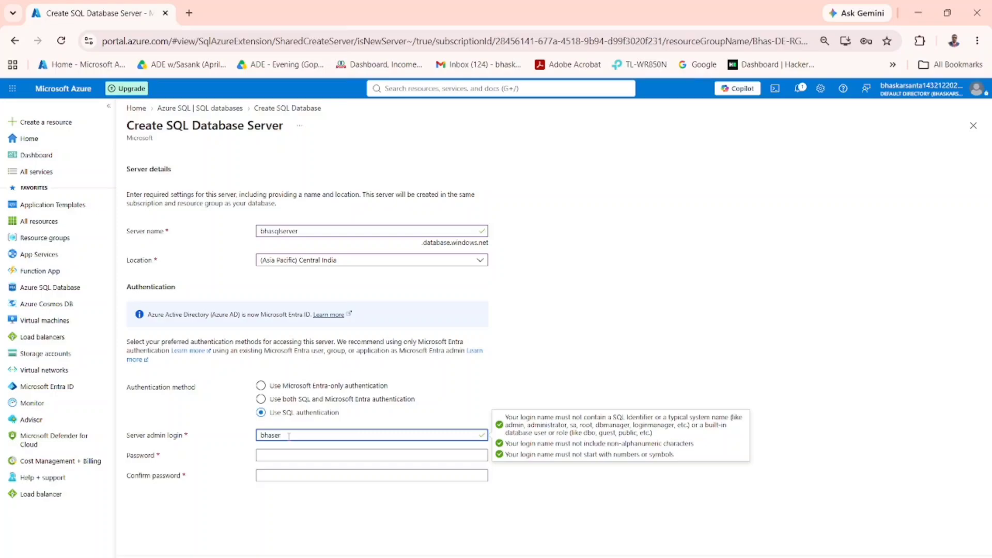
key(BackSpace)
key(BackSpace)
key(BackSpace)
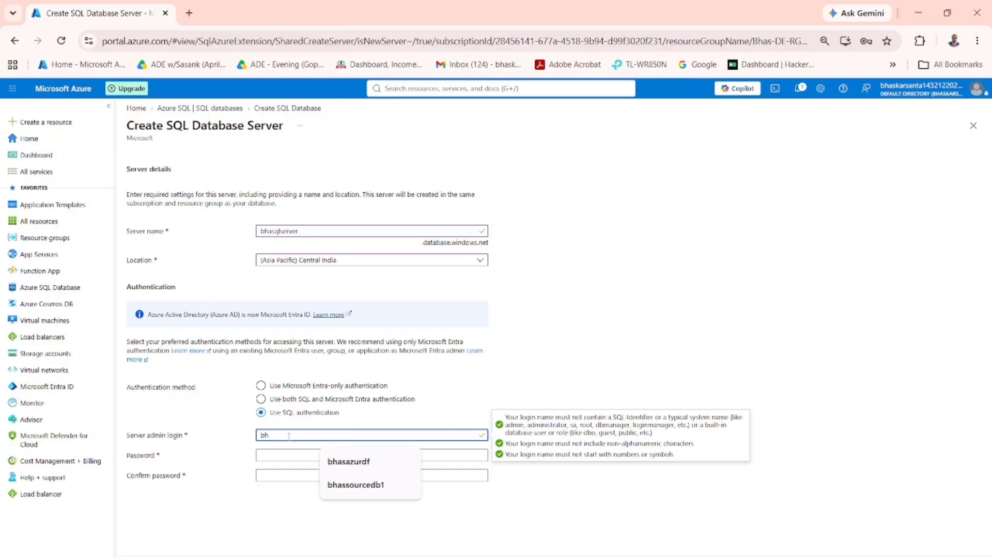
key(BackSpace)
key(BackSpace)
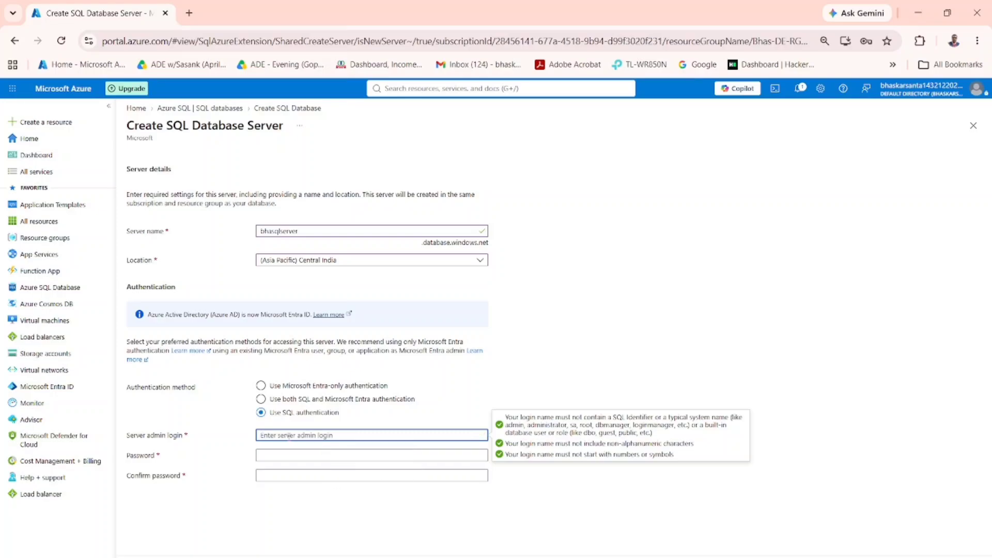
text(bha)
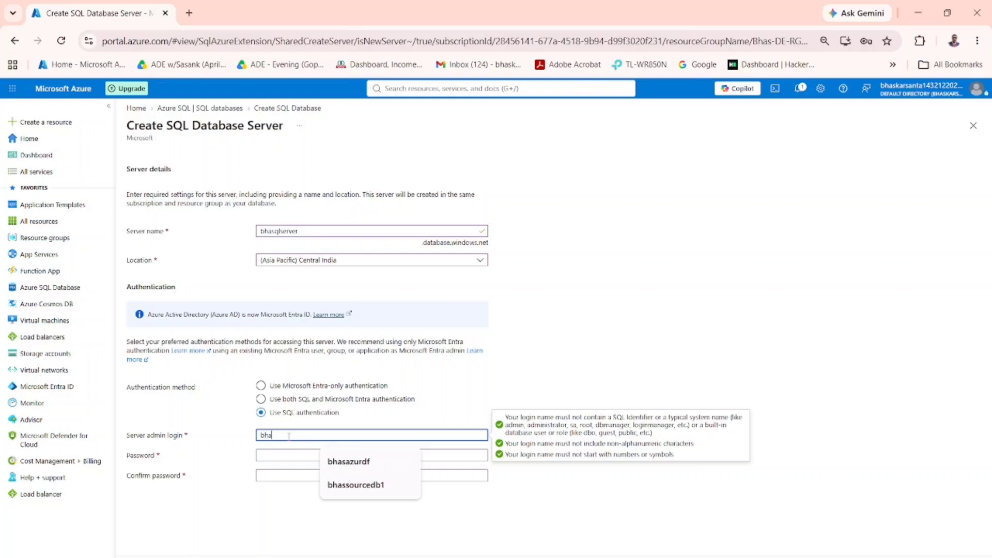
text(sser)
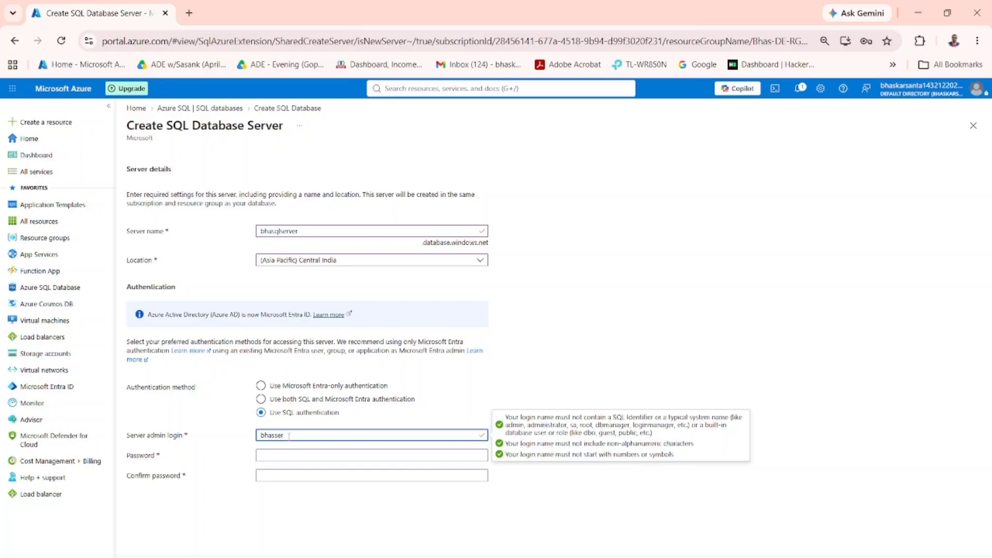
text(001)
Enter and confirm the server admin password, and accept the new server's settings
click(281, 457)
text(•••••)
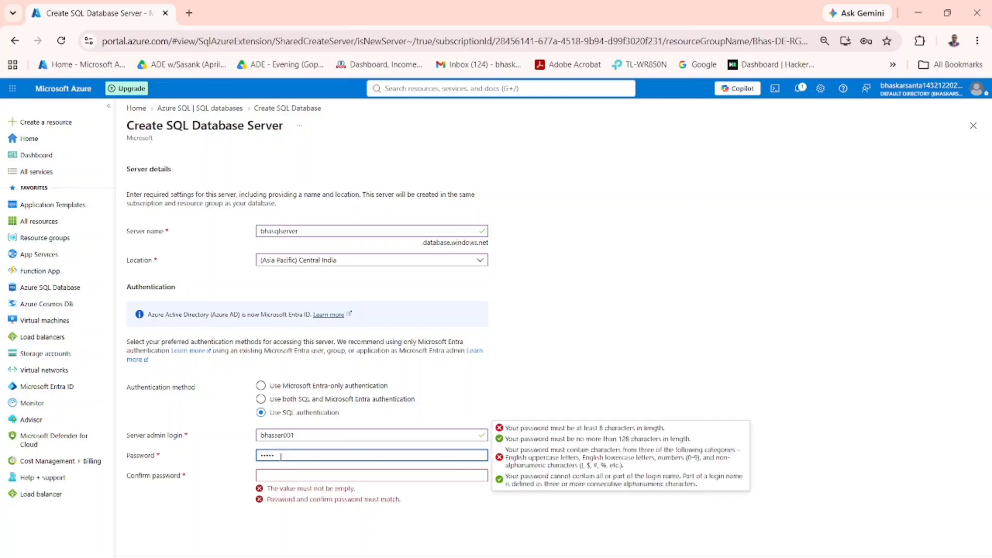
text(••••••)
click(289, 476)
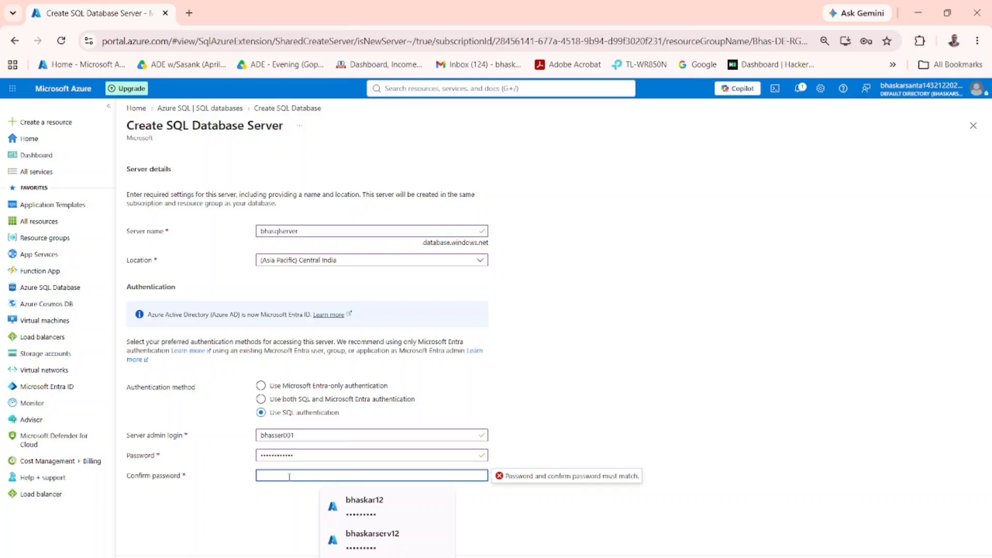
text(•••••••)
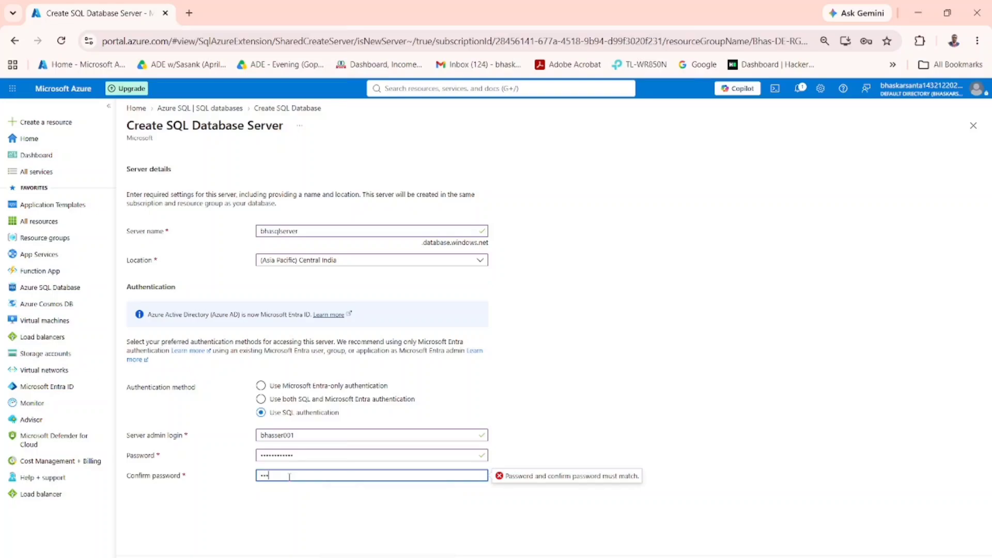
text(•••••)
click(309, 527)
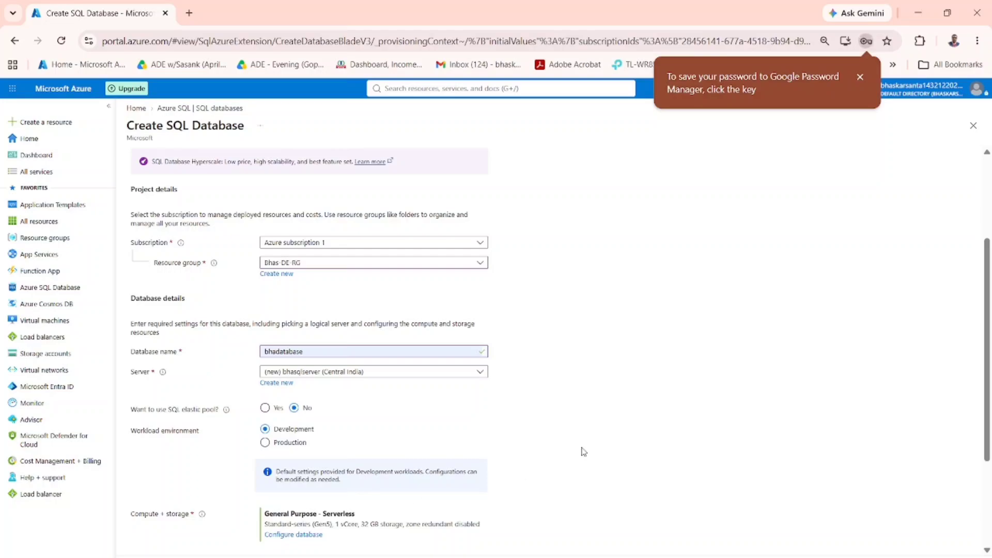
Configure the database's compute and storage with the Basic (For less demanding workloads) service tier and apply it
scroll(690, 413, down, 3)
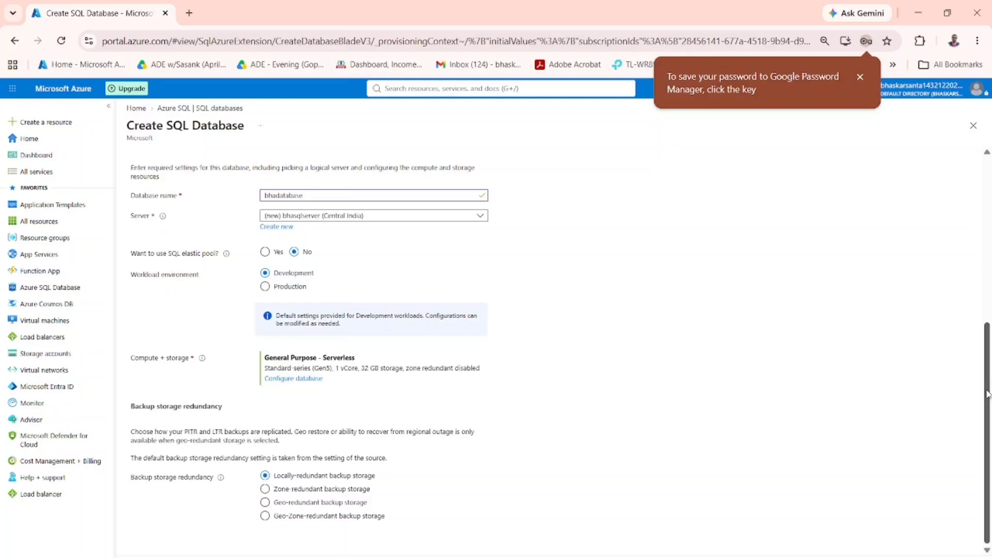
mouse_move(987, 394)
mouse_down()
mouse_move(987, 269)
mouse_move(988, 405)
mouse_up()
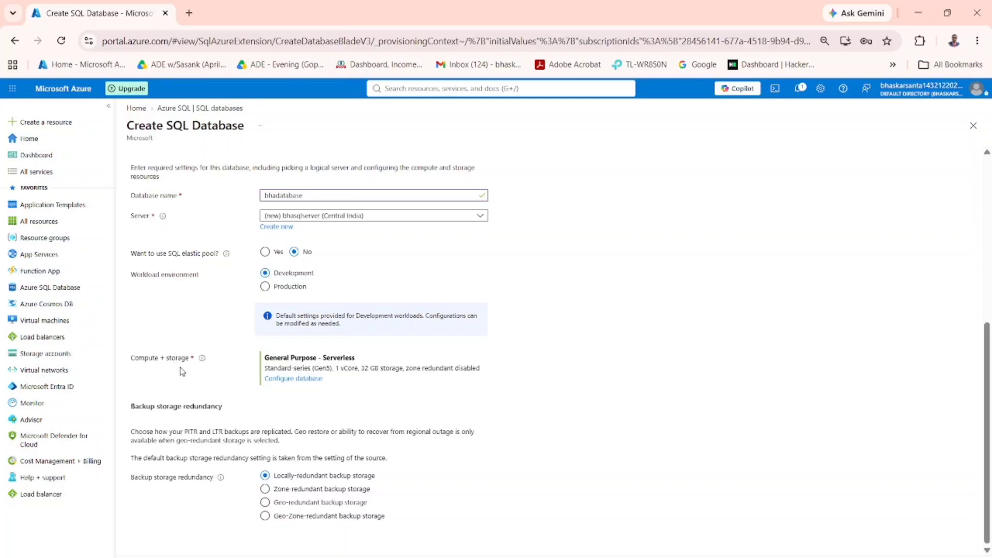
click(304, 379)
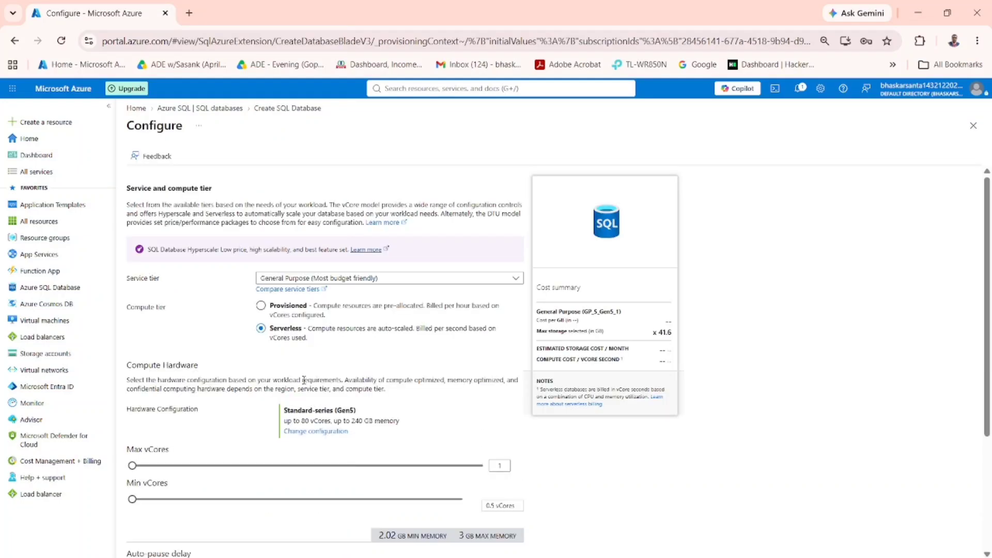
click(518, 283)
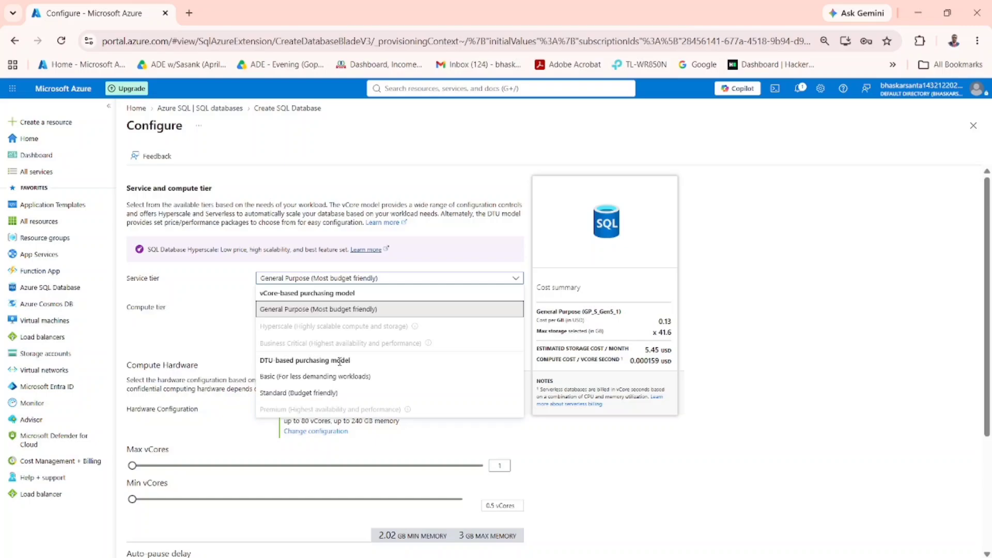
click(291, 377)
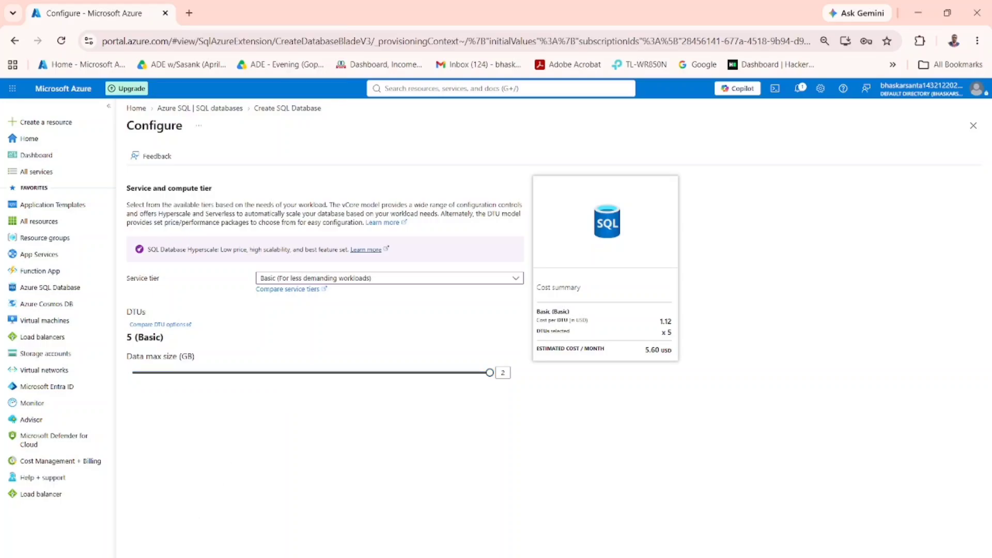
click(146, 556)
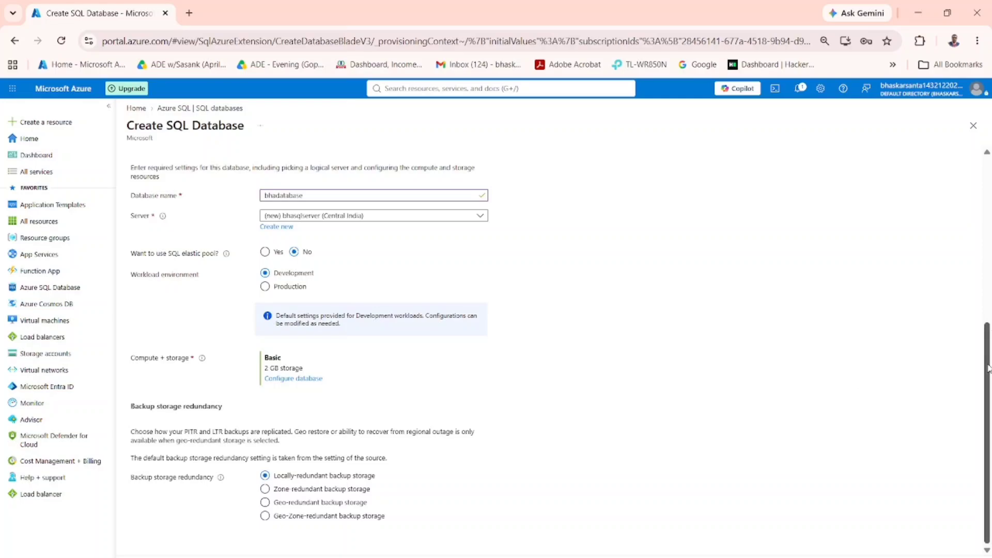
Set the network connectivity to Public endpoint, and allow both Azure services and the current client IP address through the firewall
drag(988, 368, 984, 132)
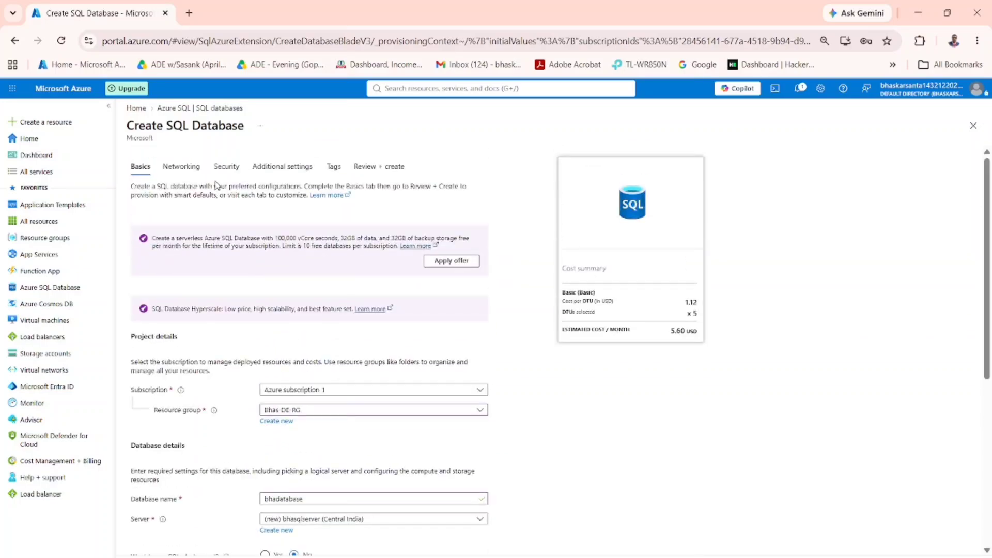
click(179, 170)
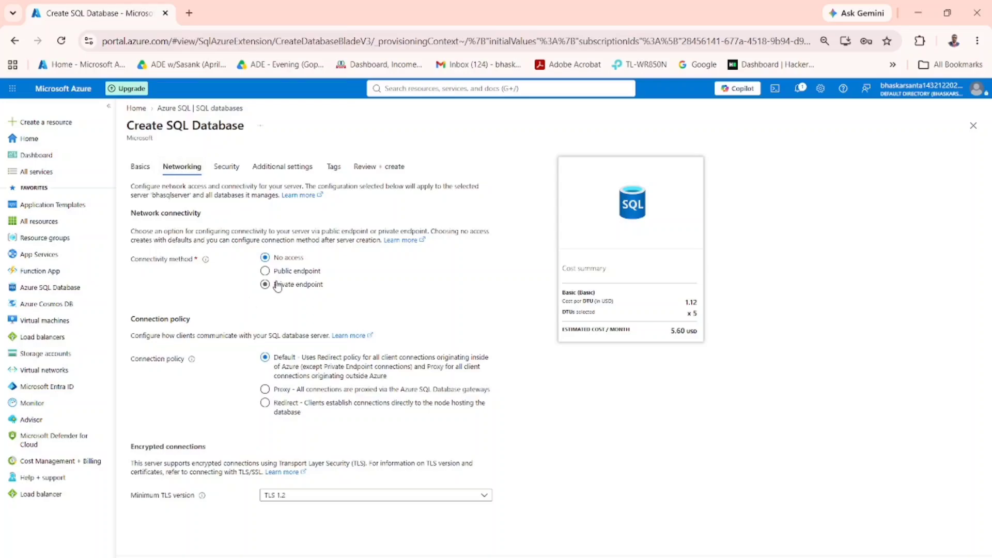
click(265, 272)
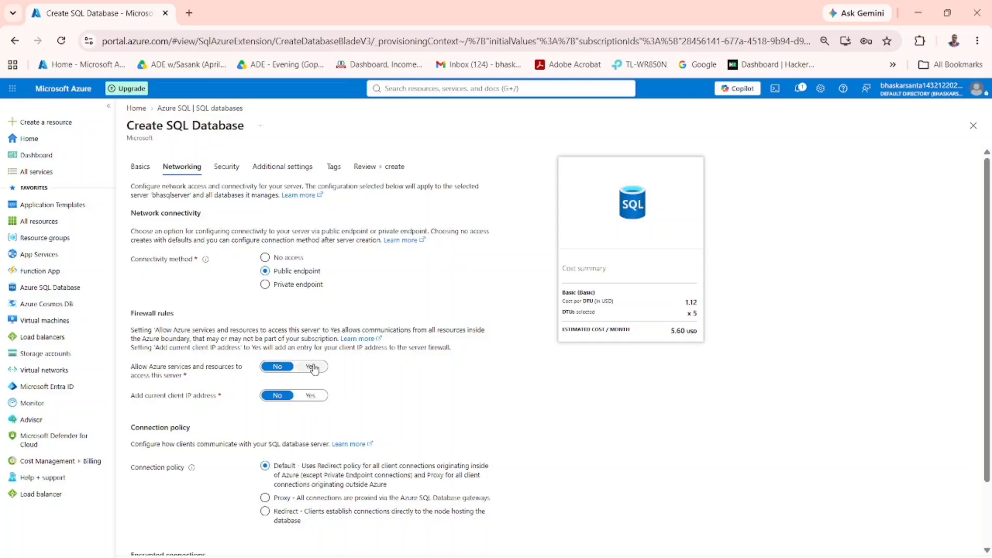
click(312, 367)
click(312, 396)
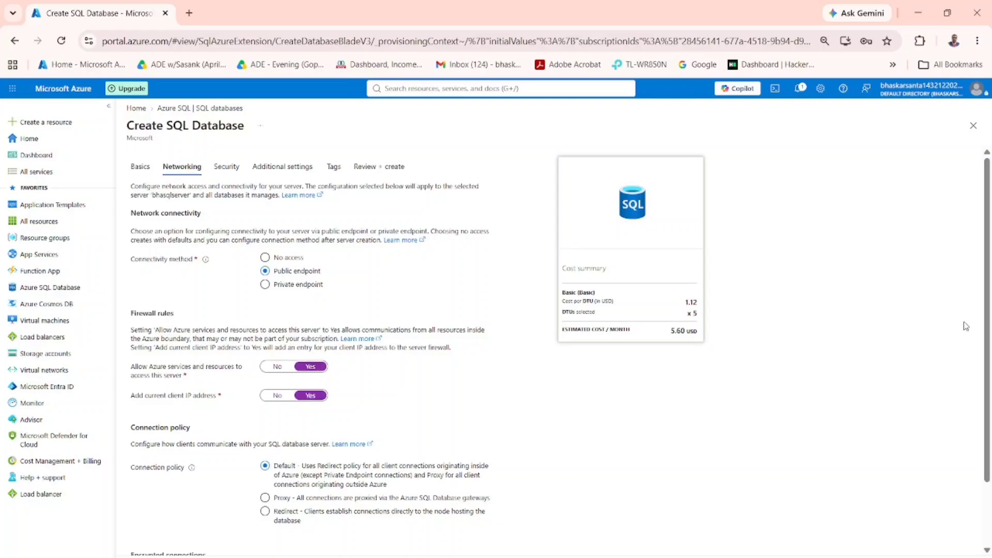
drag(987, 306, 990, 391)
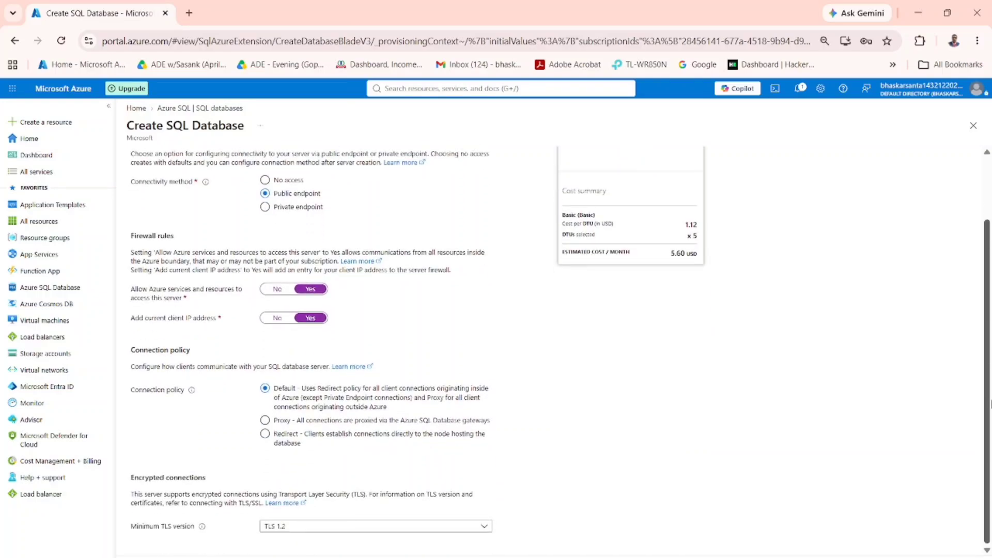
scroll(989, 419, up, 2)
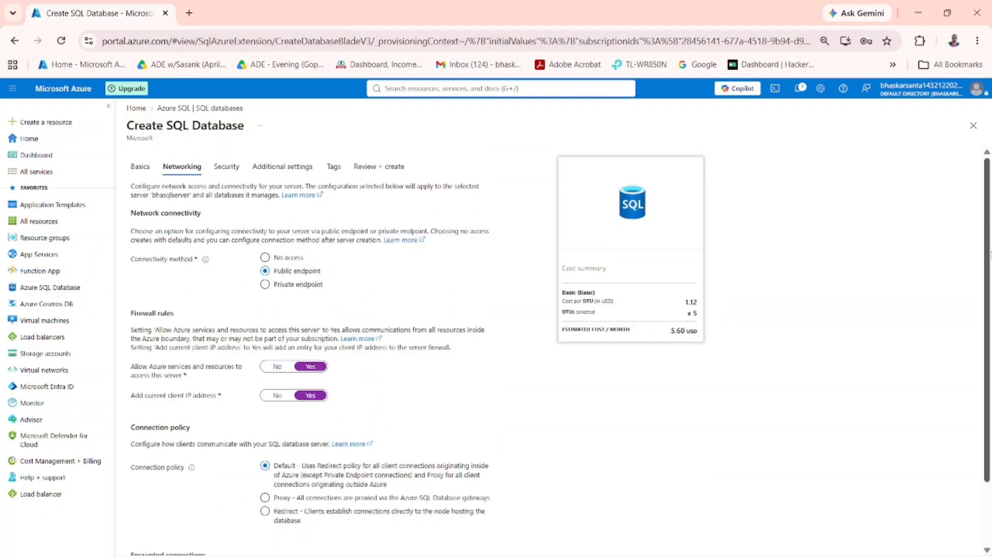
Create the database with the default security and additional settings and no tags, and open the deployed bhadatabase resource
click(226, 167)
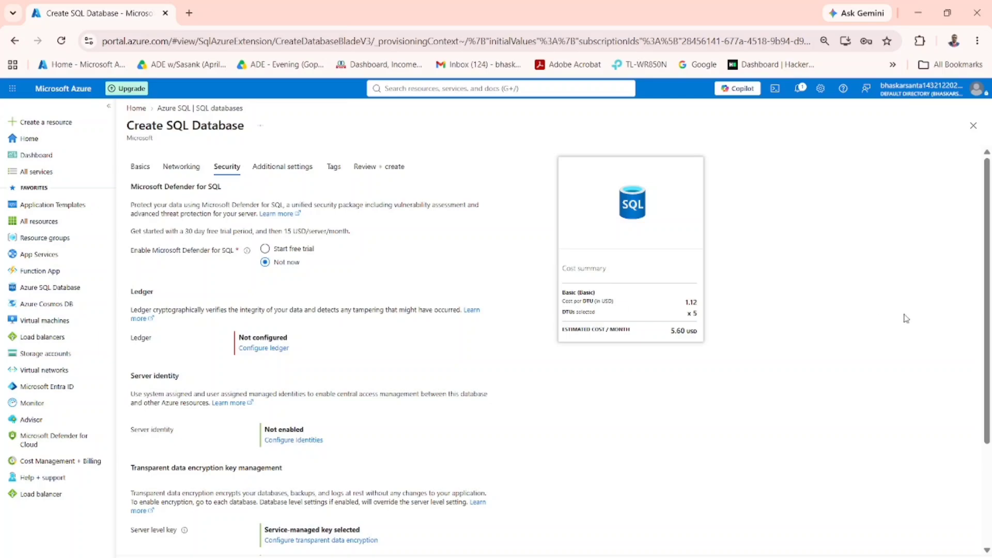
mouse_move(988, 246)
mouse_down()
mouse_move(989, 365)
mouse_move(988, 227)
mouse_up()
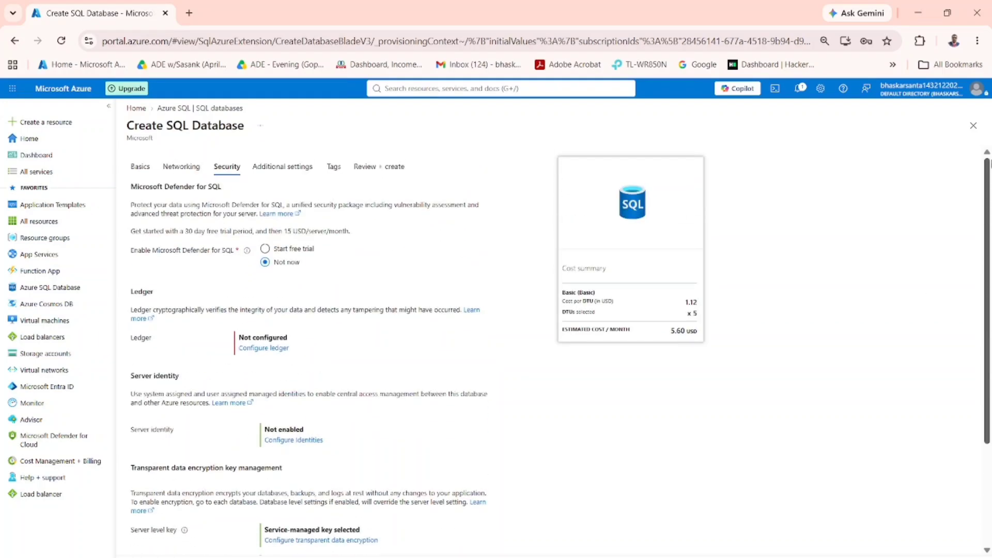
click(270, 174)
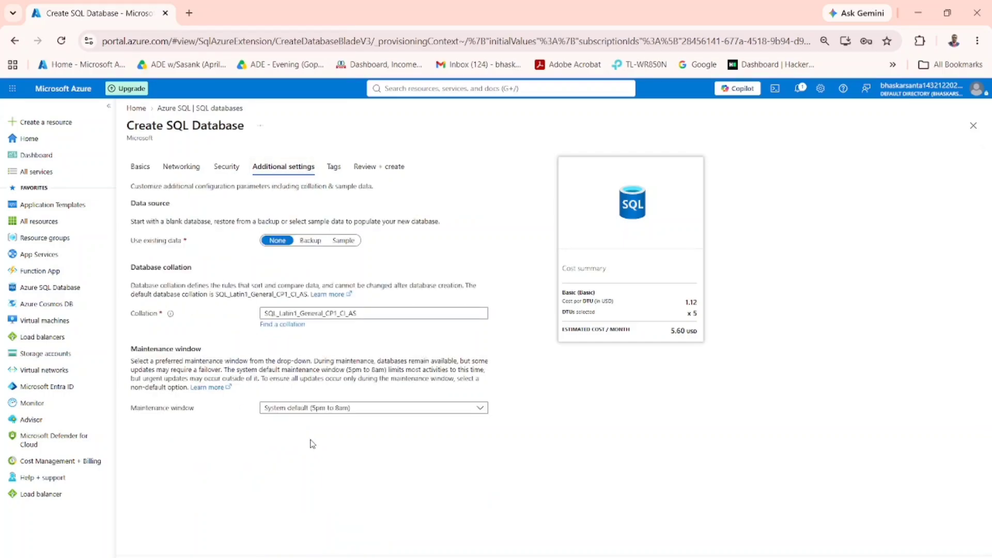
click(335, 175)
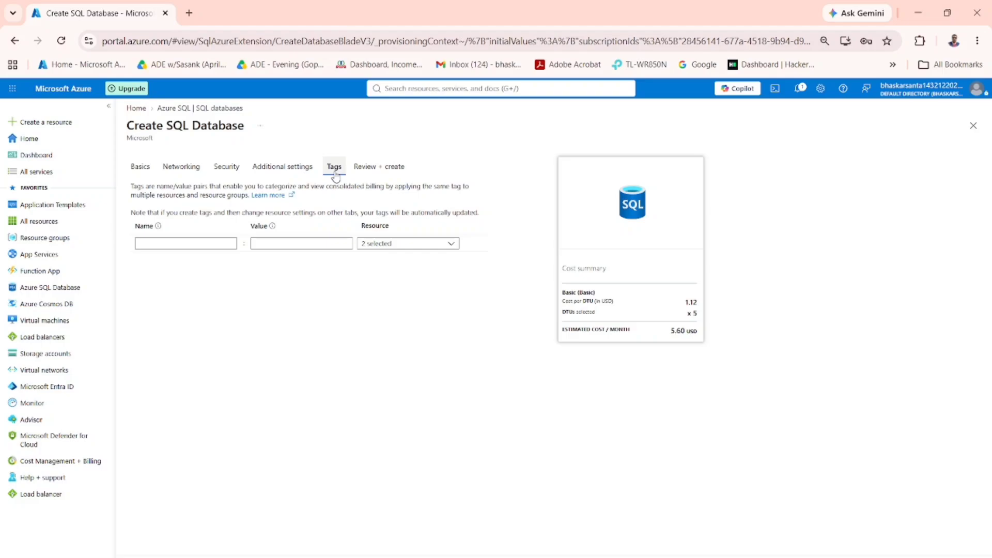
click(365, 171)
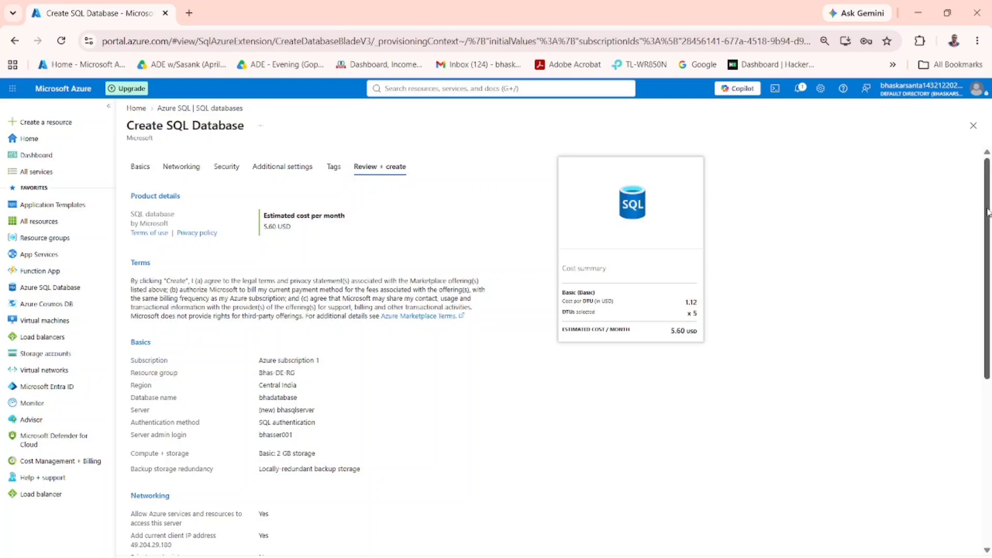
scroll(990, 230, down, 2)
drag(991, 257, 991, 290)
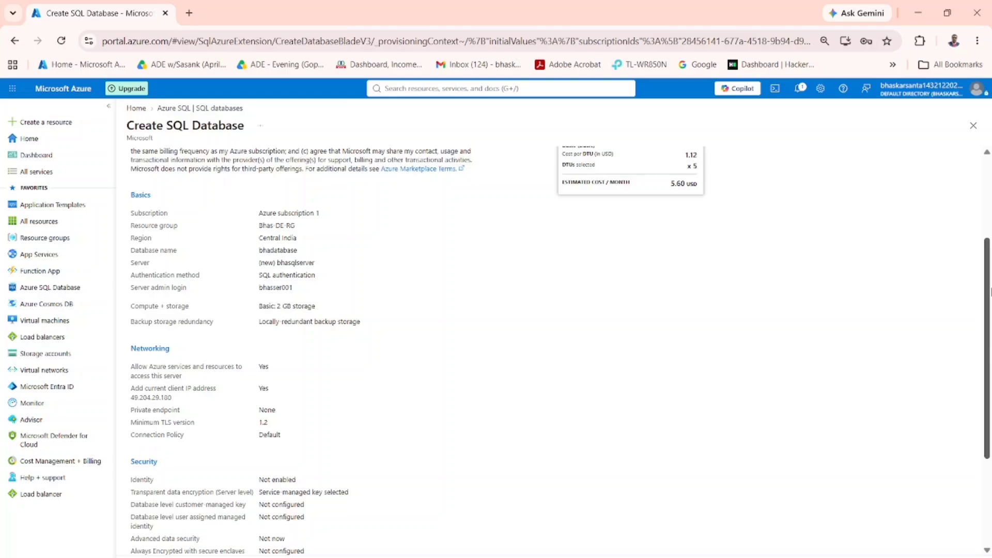
drag(991, 292, 991, 293)
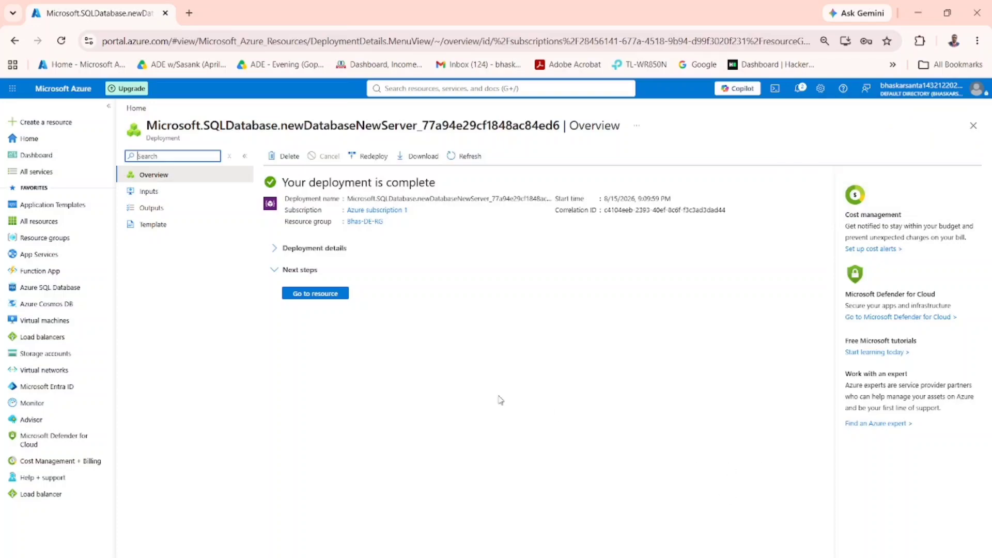
click(321, 294)
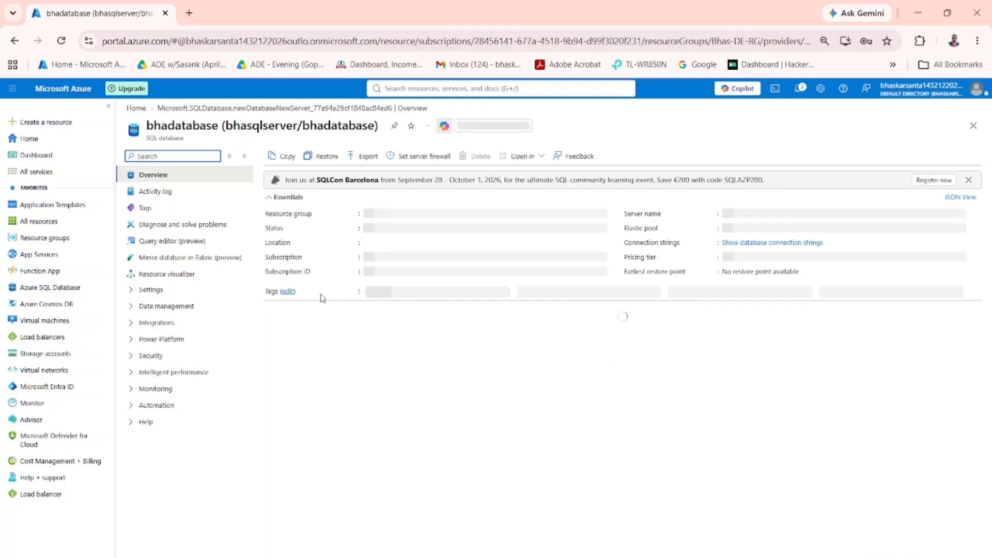